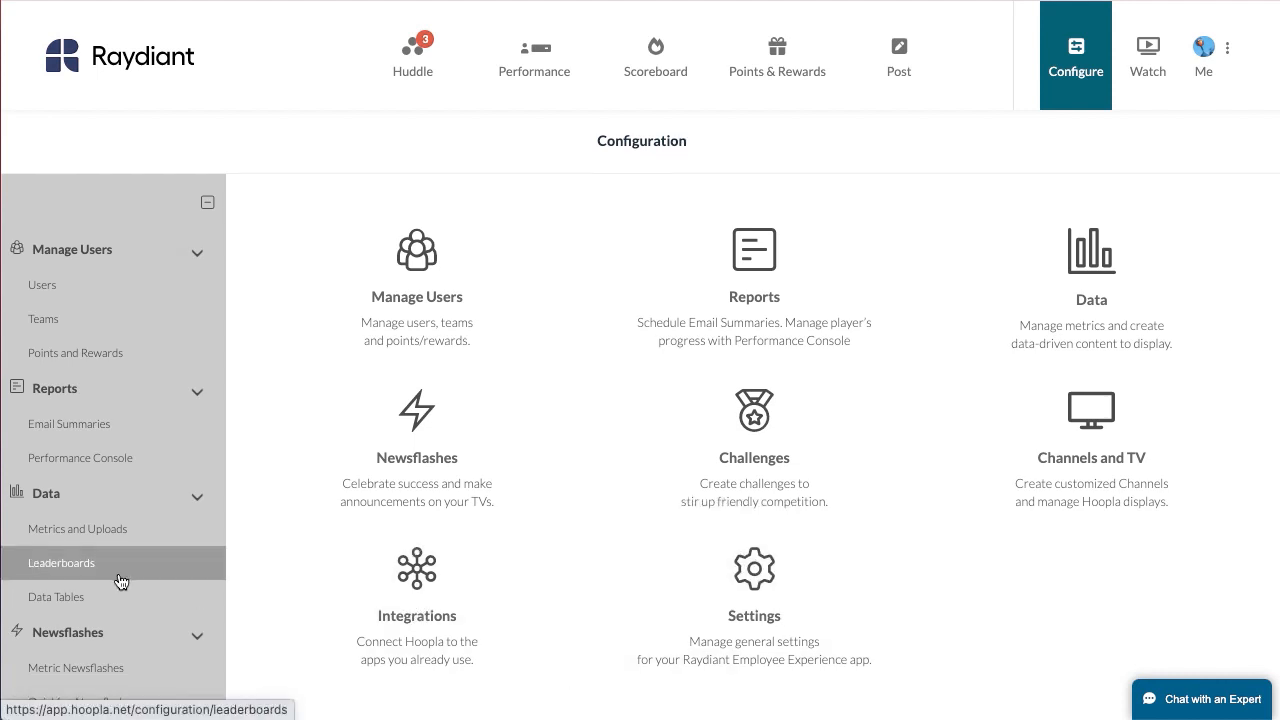
# In the Salesforce integration, limit the reports to map to the "Hoopla Reports" folder and save the setting
pyautogui.scroll(-6, 120, 583)
pyautogui.scroll(-3, 120, 580)
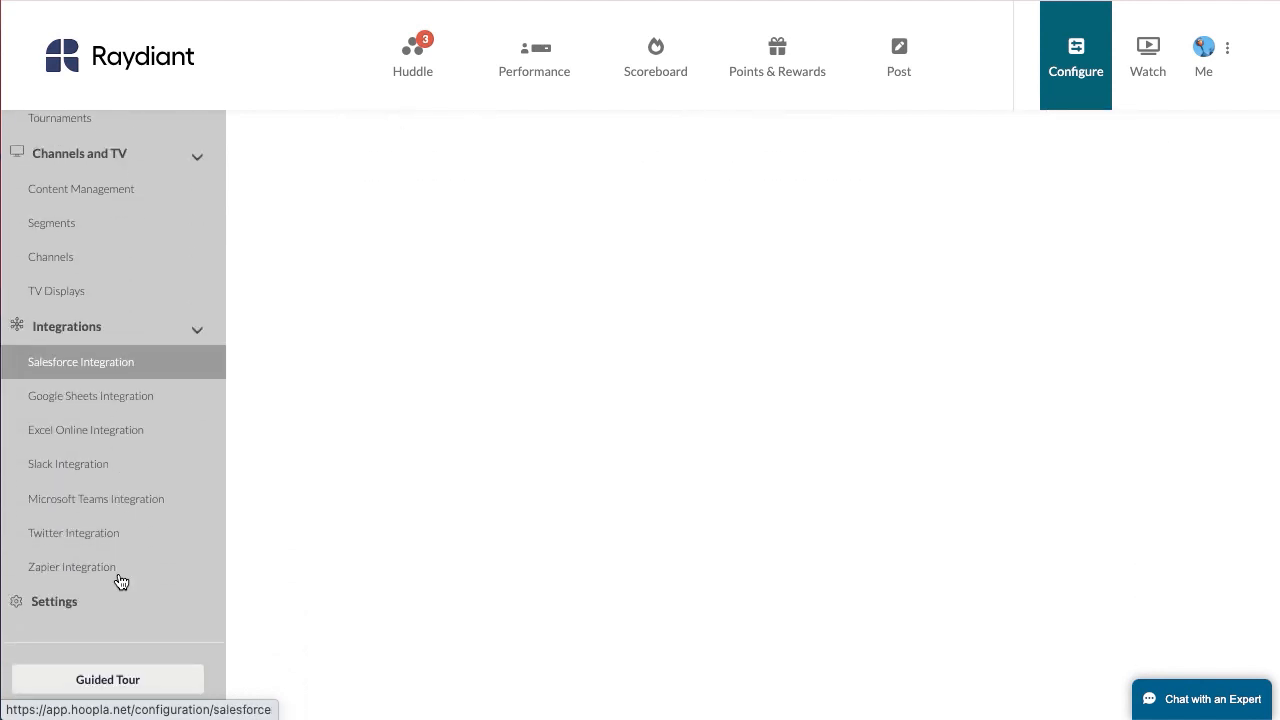
pyautogui.click(80, 362)
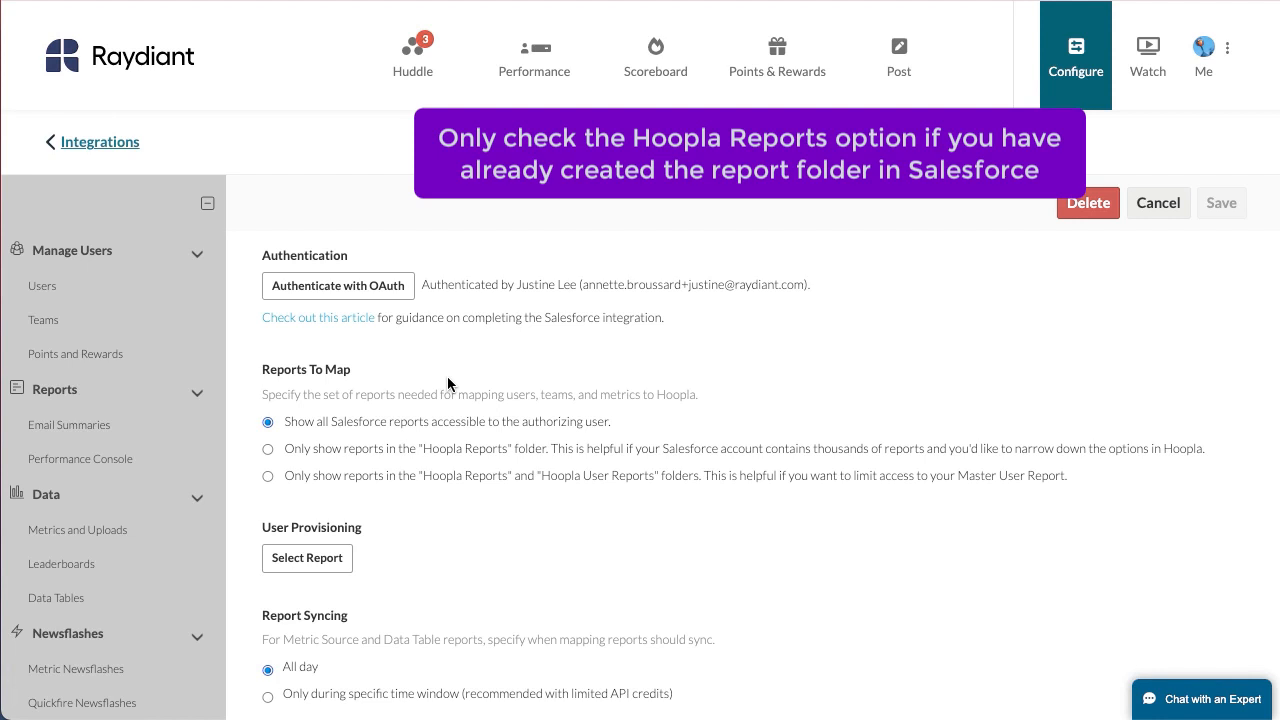
pyautogui.click(268, 450)
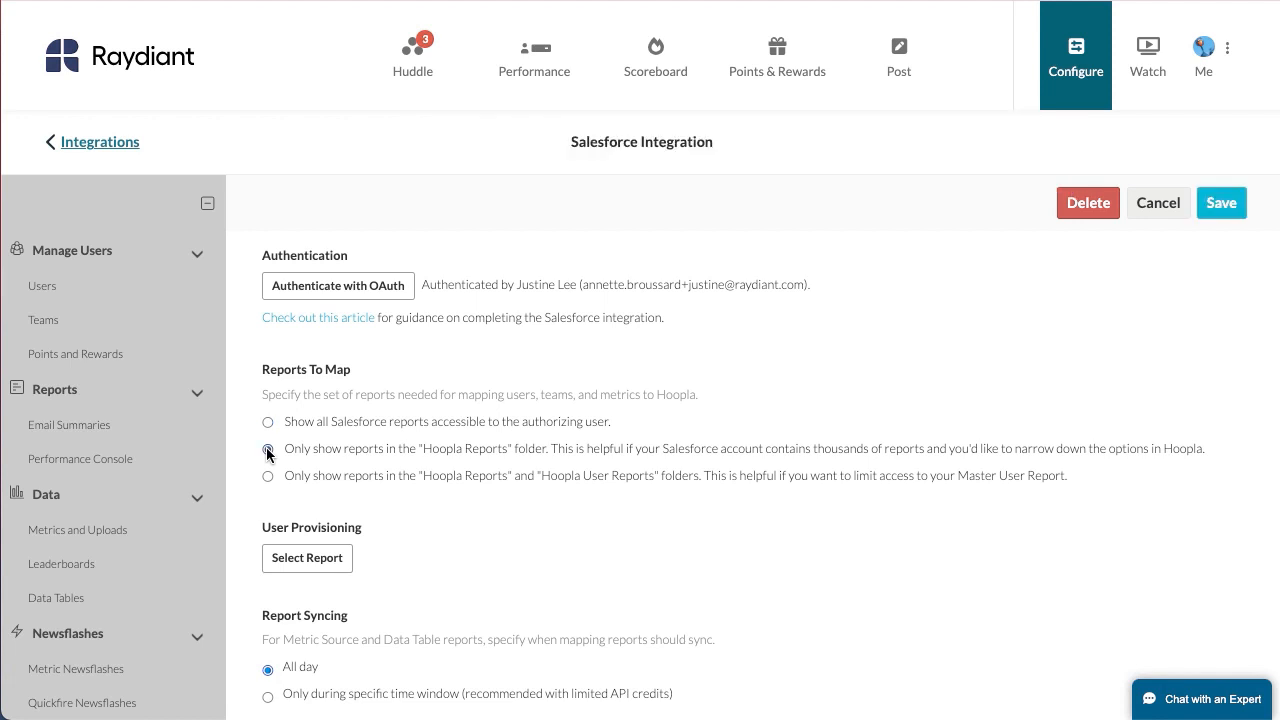
pyautogui.click(1222, 204)
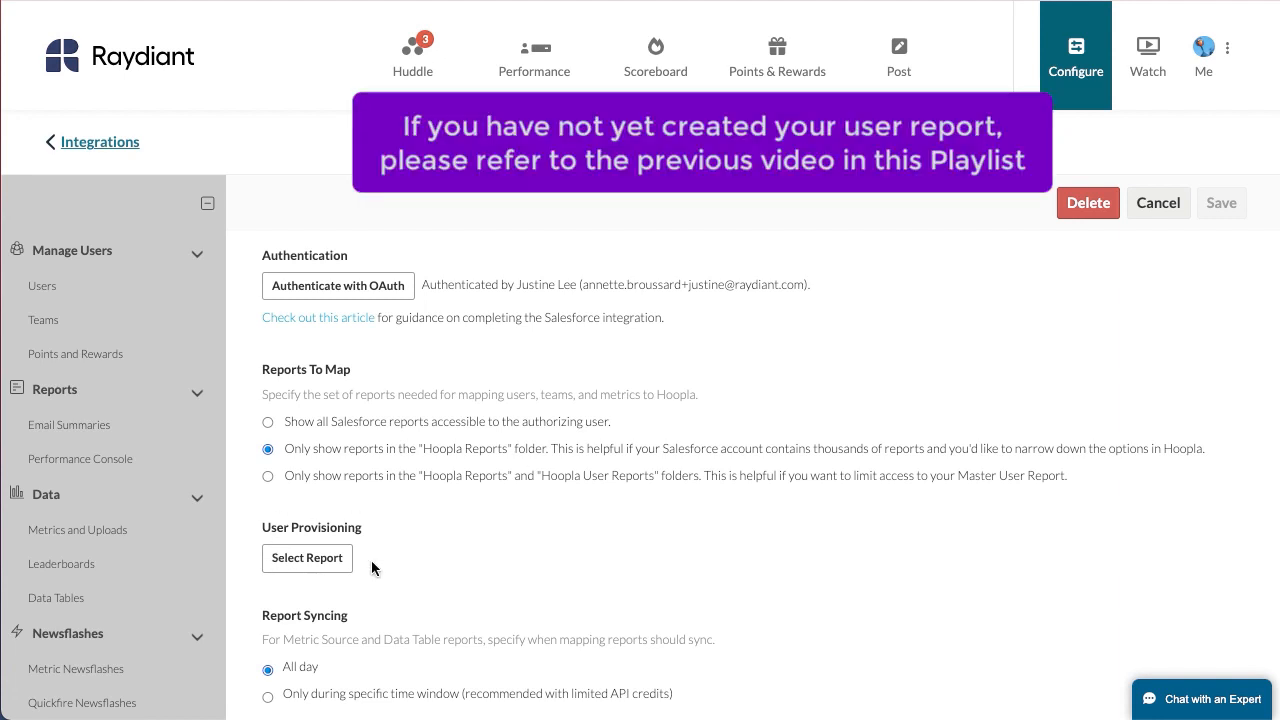
# Set the Hooplafly Users report from the Hoopla Reports folder as the user provisioning report and save the integration
pyautogui.click(303, 562)
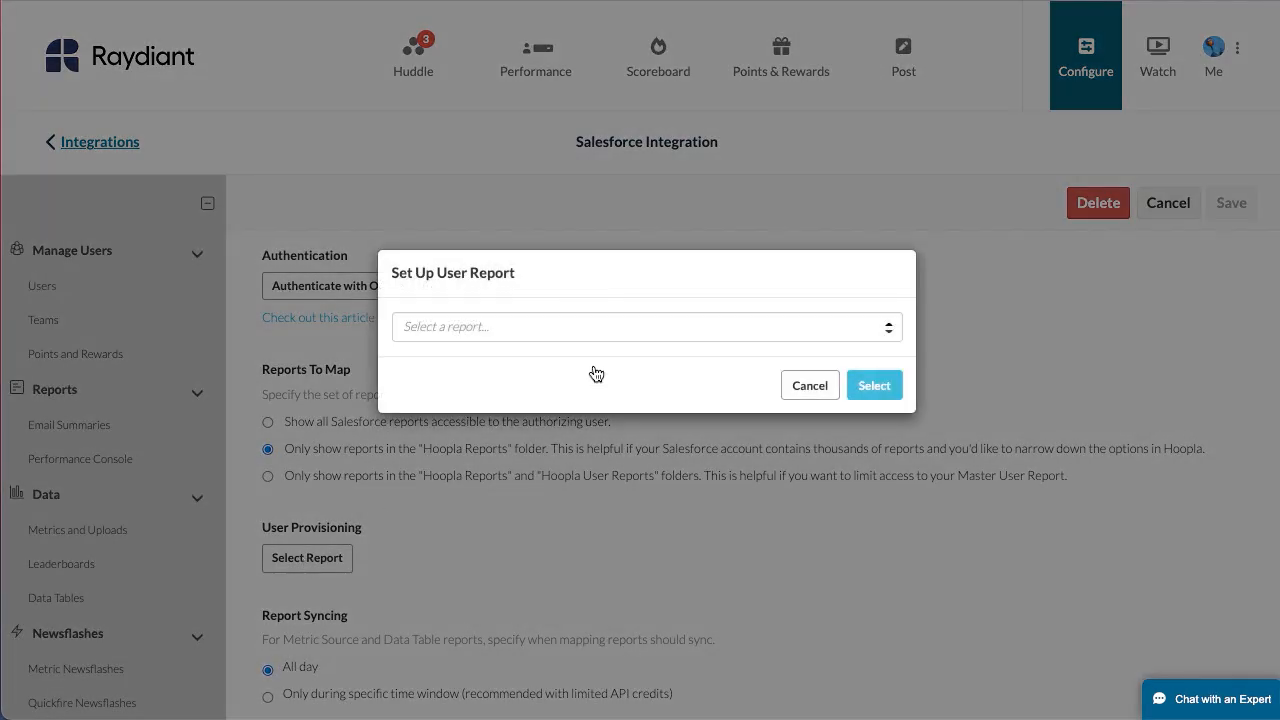
pyautogui.click(603, 331)
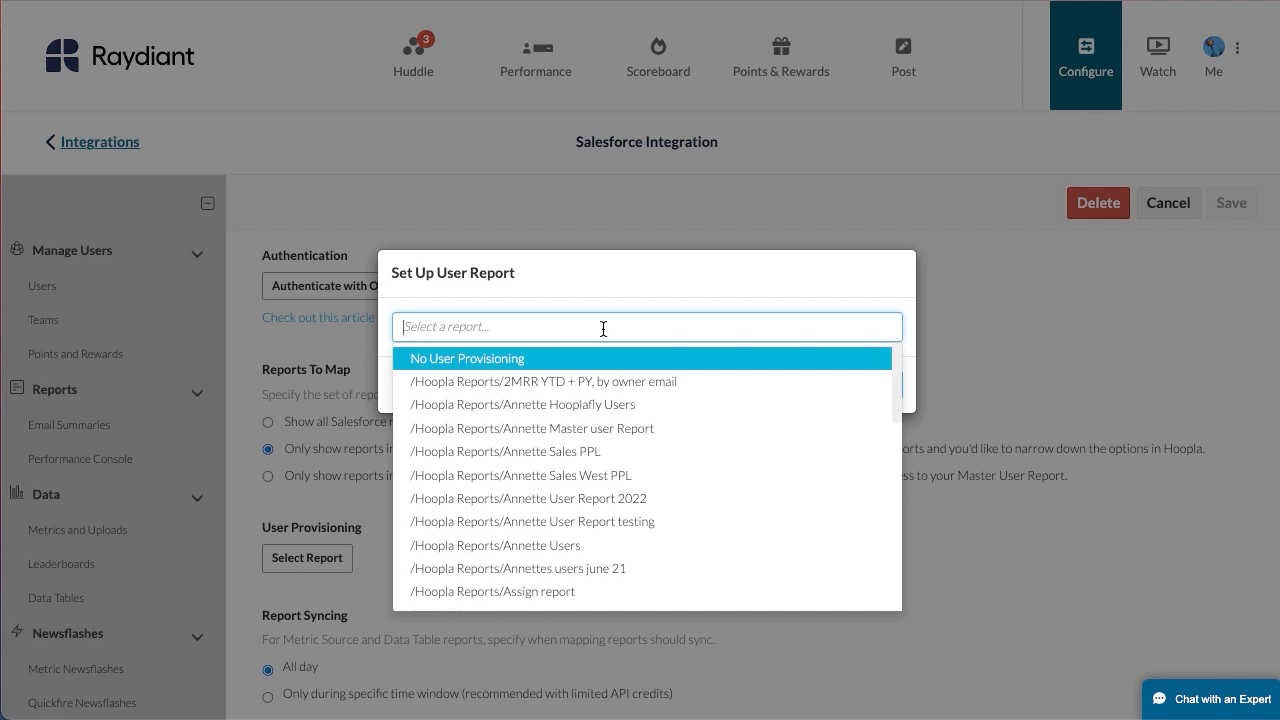
pyautogui.click(540, 405)
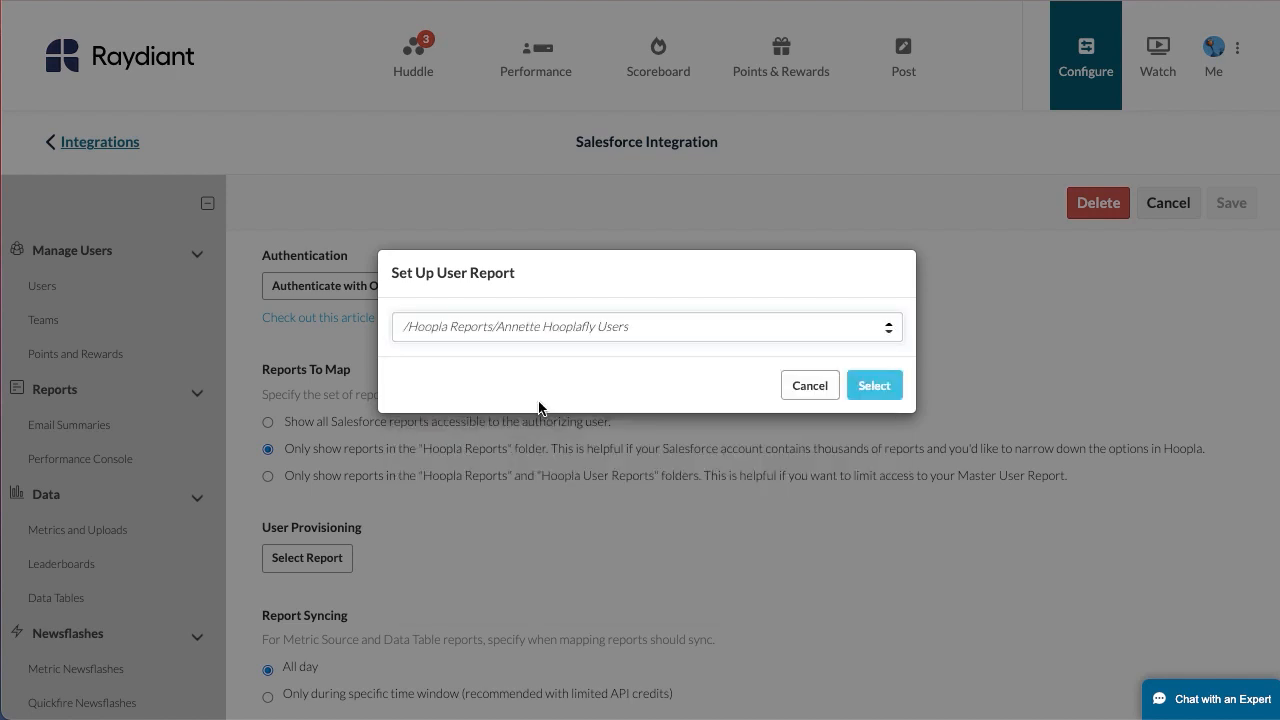
pyautogui.click(877, 388)
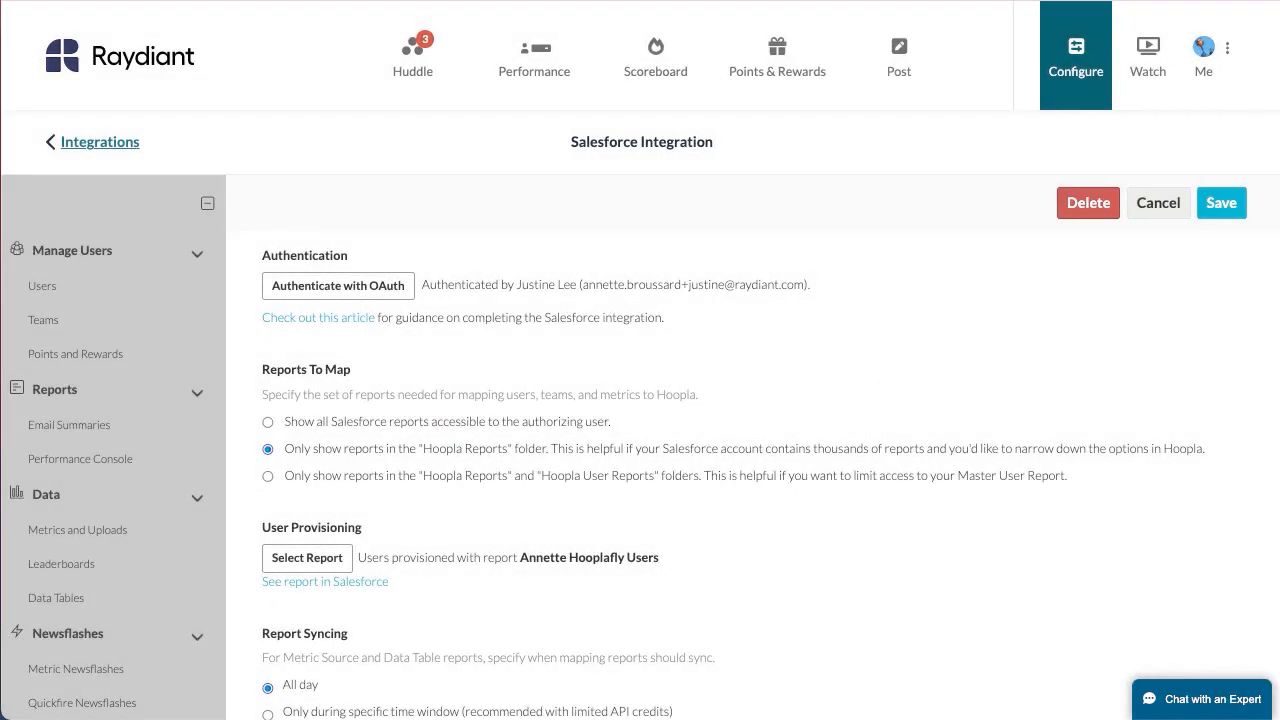
pyautogui.click(1221, 203)
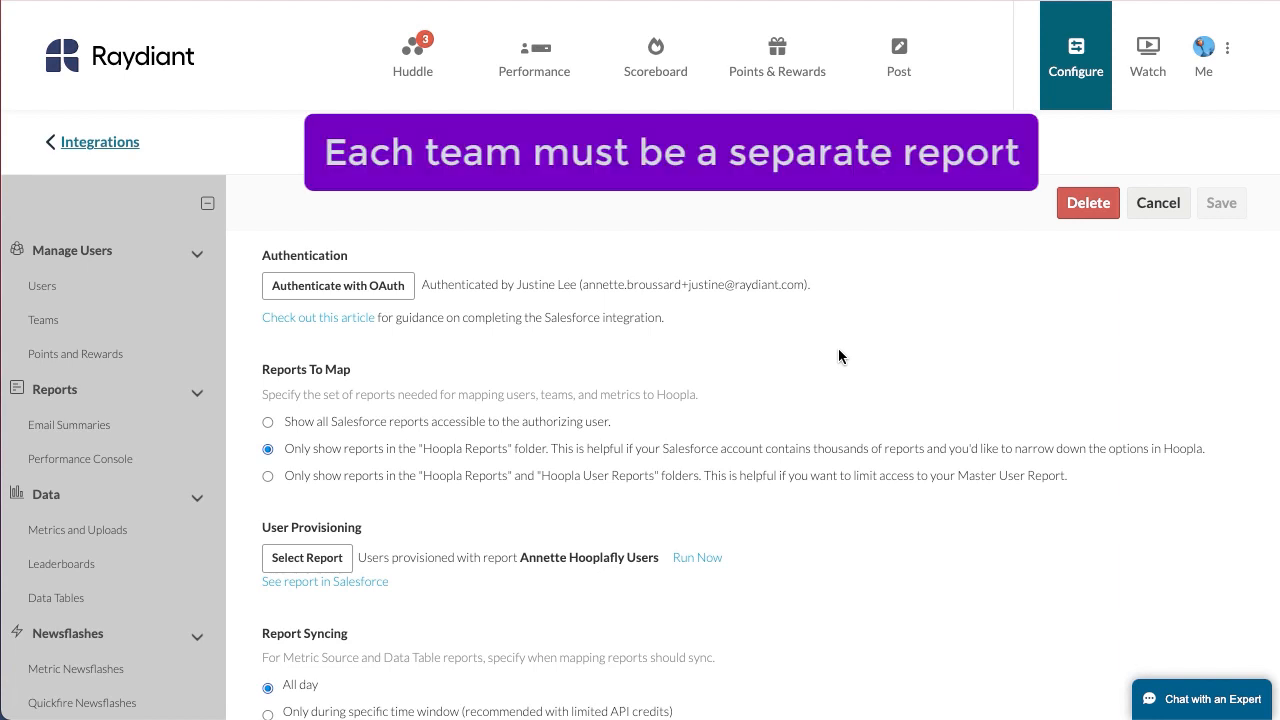
# Add a team provisioning entry that uses the Sales PPL report from the Hoopla Reports folder
pyautogui.scroll(-5, 838, 356)
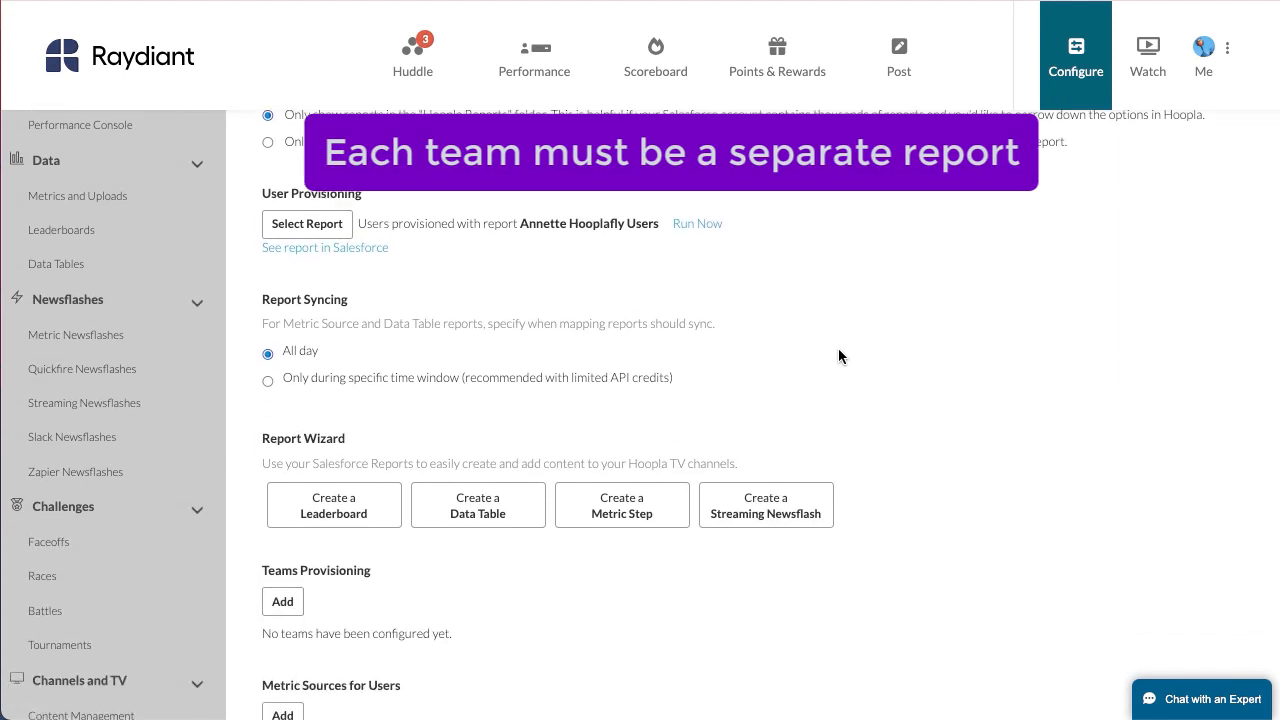
pyautogui.scroll(-3, 838, 356)
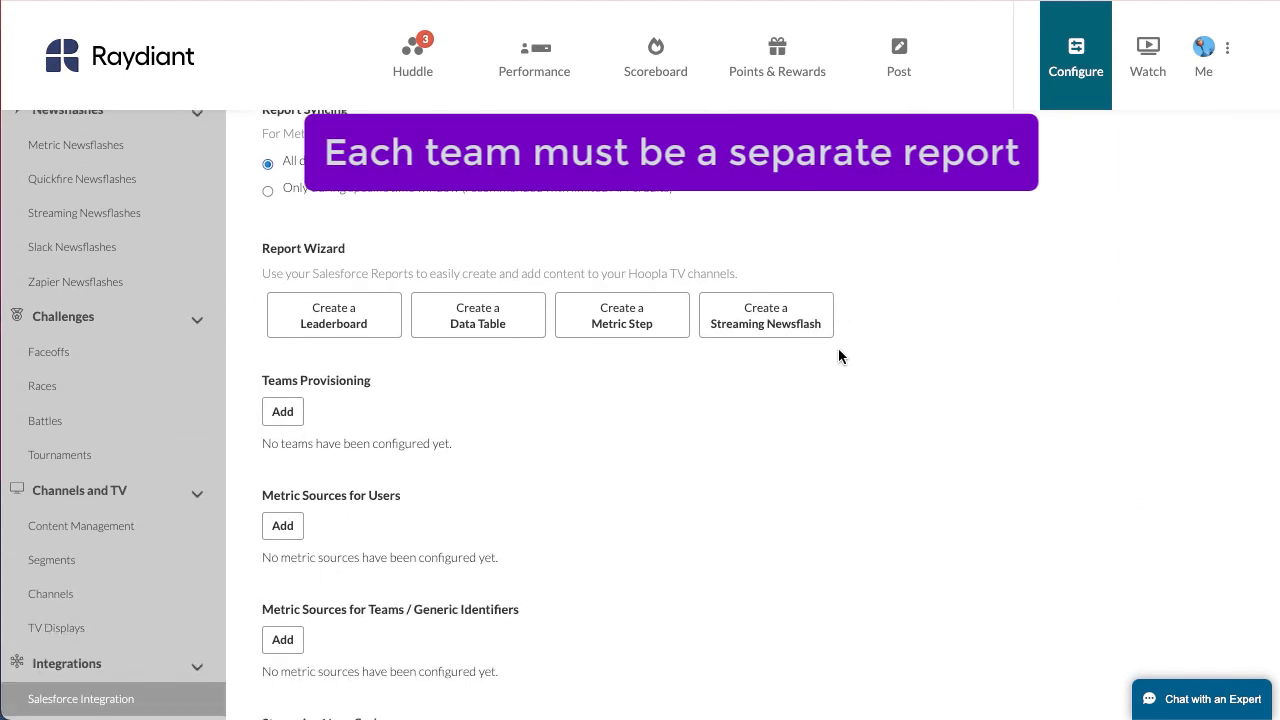
pyautogui.click(282, 411)
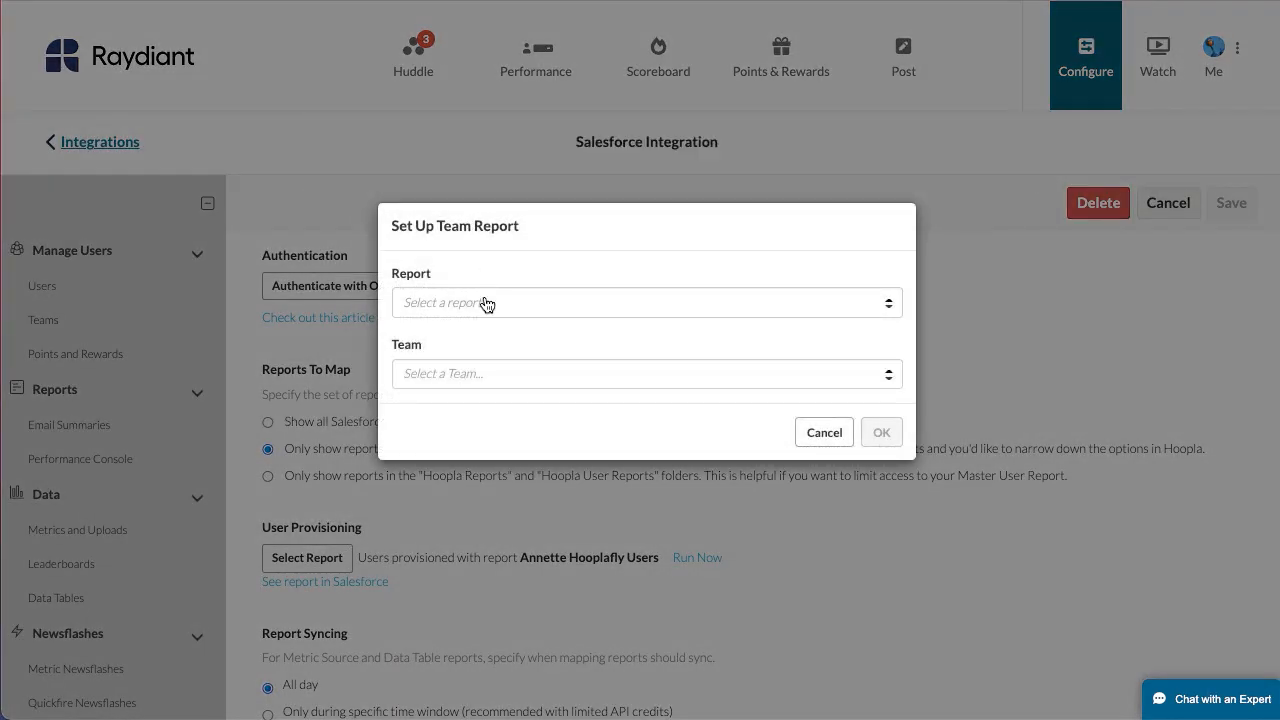
pyautogui.click(486, 302)
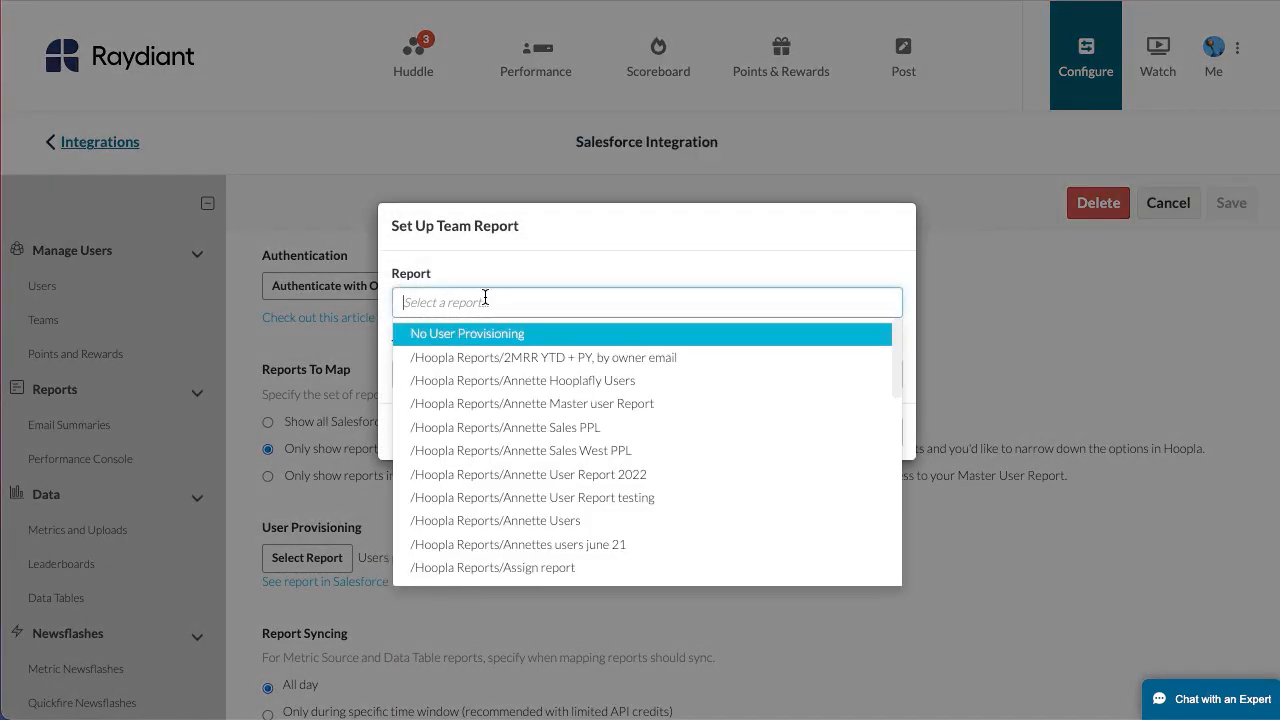
pyautogui.click(494, 427)
# Map the team report to a new team named "Sales Team" and save the integration
pyautogui.click(489, 378)
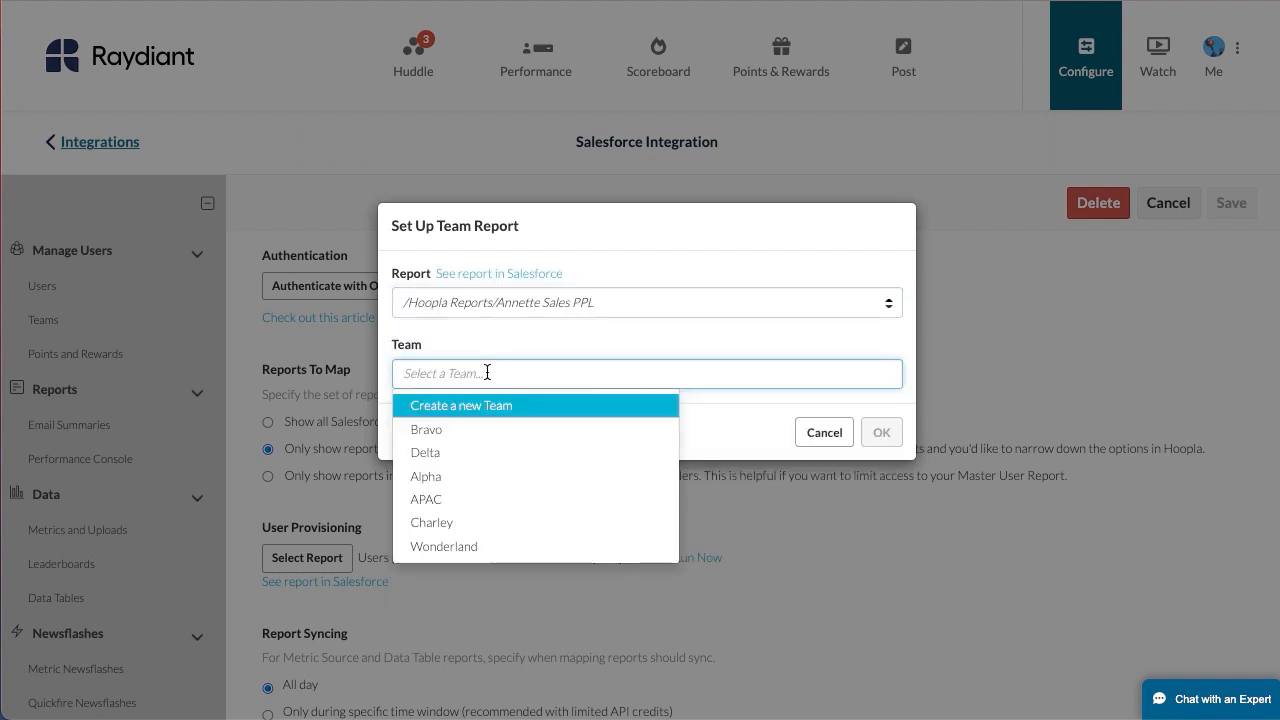
pyautogui.click(507, 410)
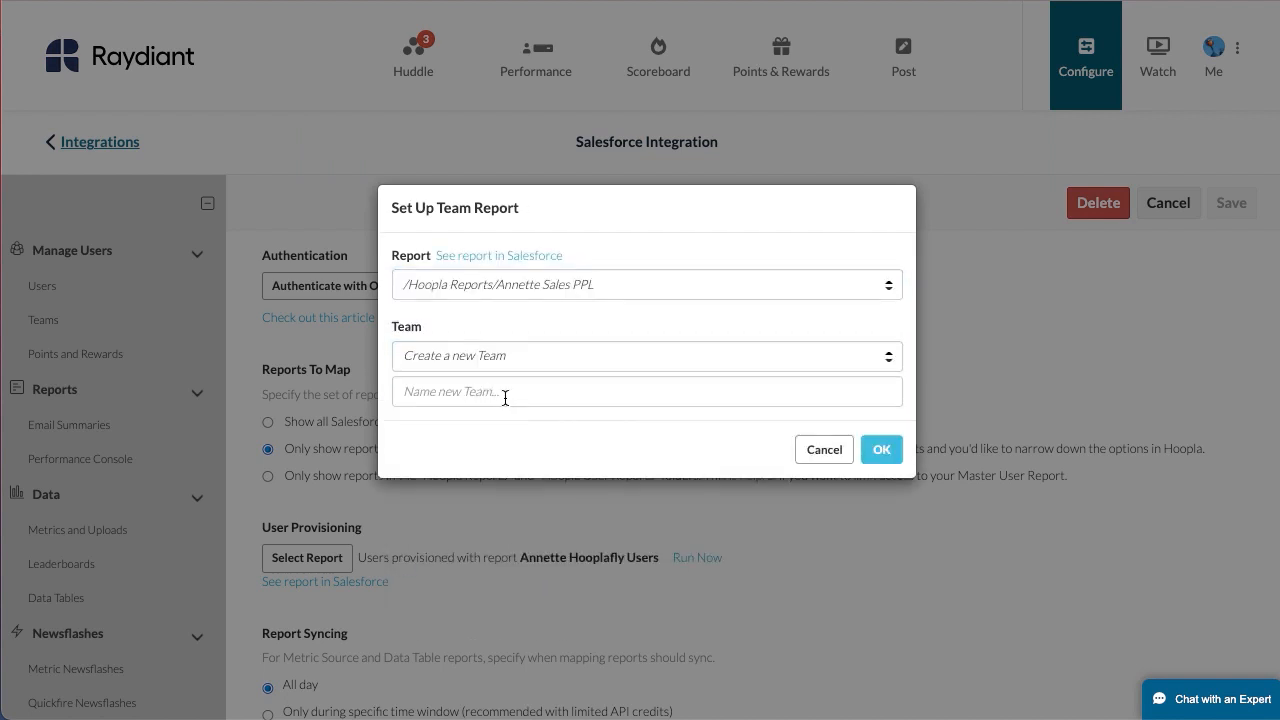
pyautogui.click(505, 394)
pyautogui.write('Sale')
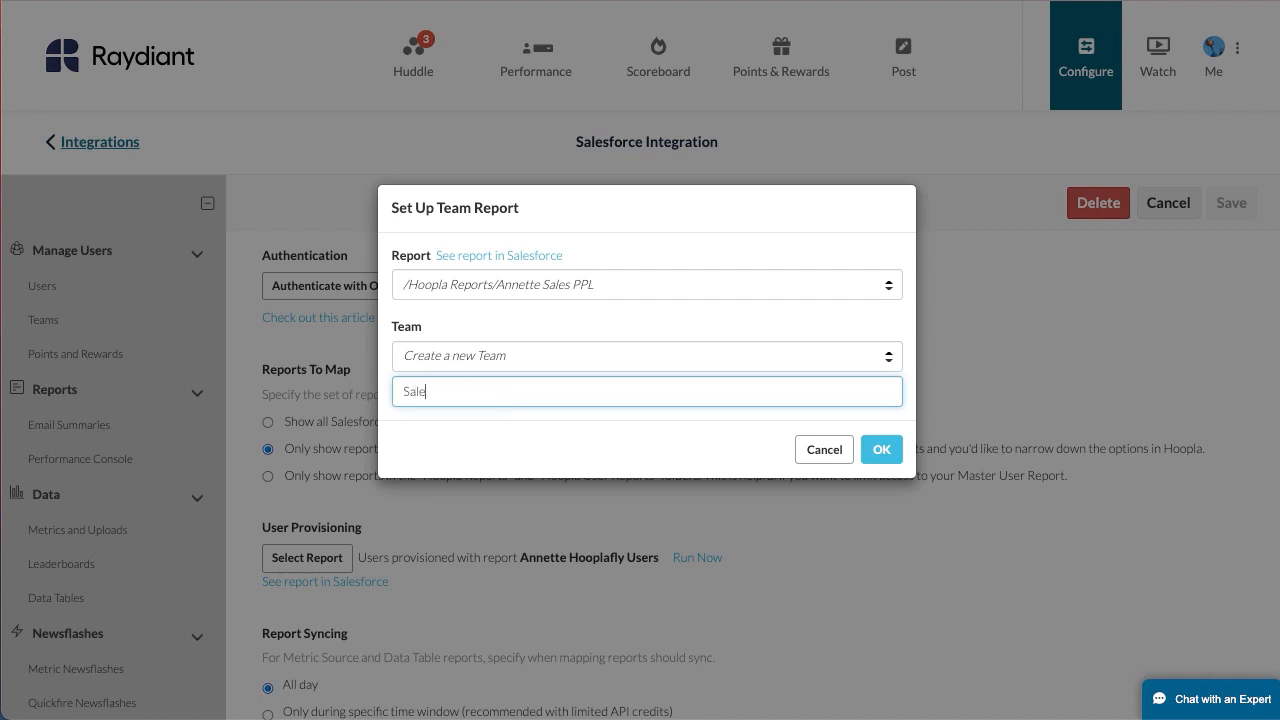
pyautogui.write('s TEam')
pyautogui.press('BackSpace')
pyautogui.press('BackSpace')
pyautogui.press('BackSpace')
pyautogui.write('eam')
pyautogui.click(884, 450)
pyautogui.click(1221, 214)
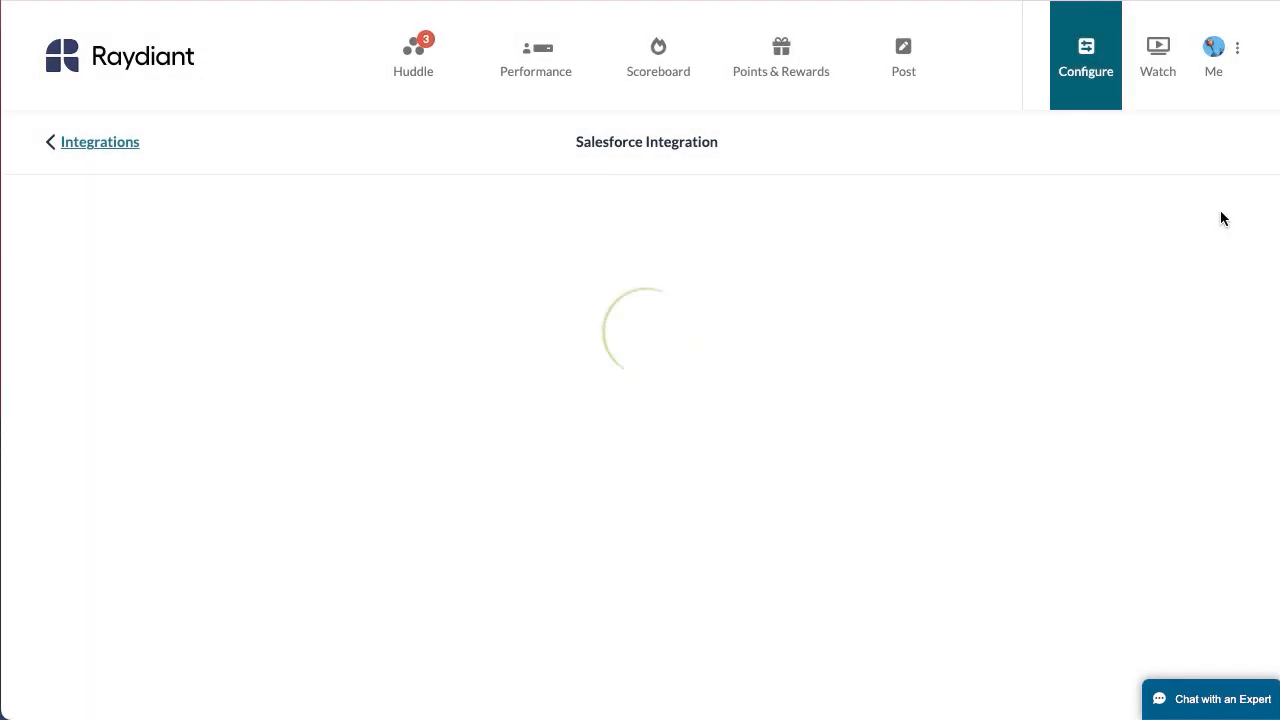
pyautogui.scroll(-5, 855, 465)
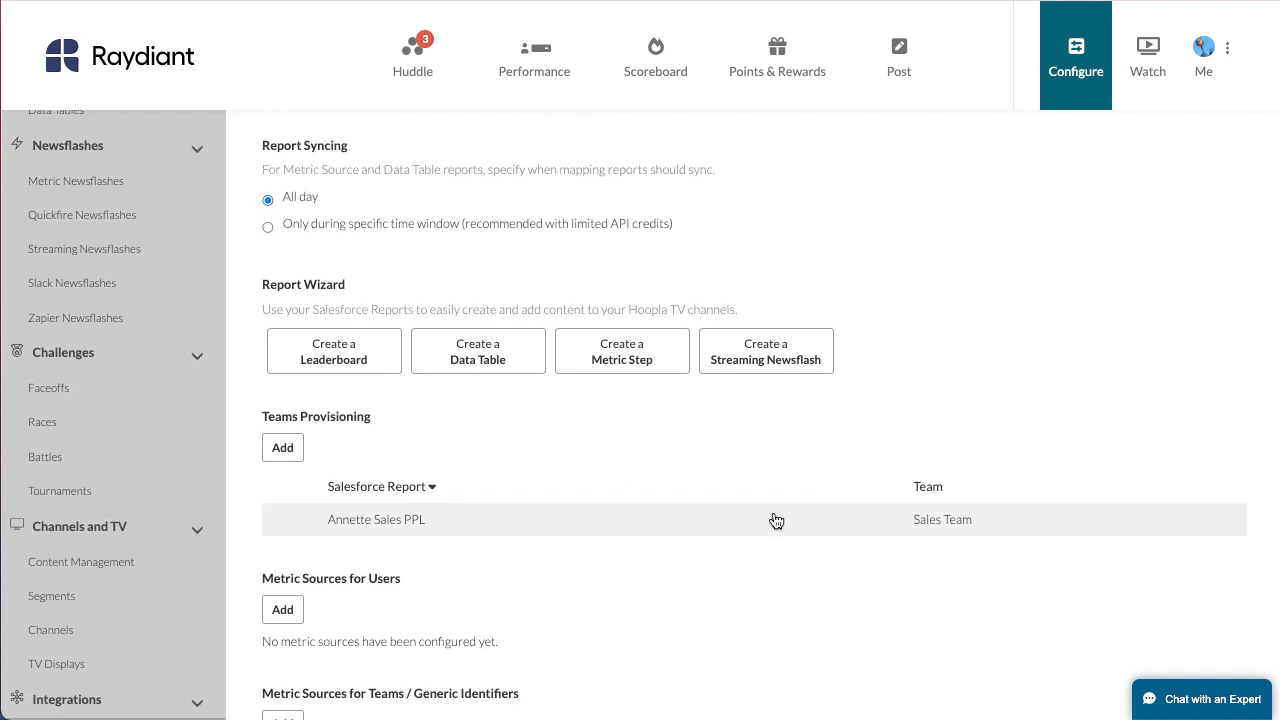
pyautogui.scroll(2, 775, 521)
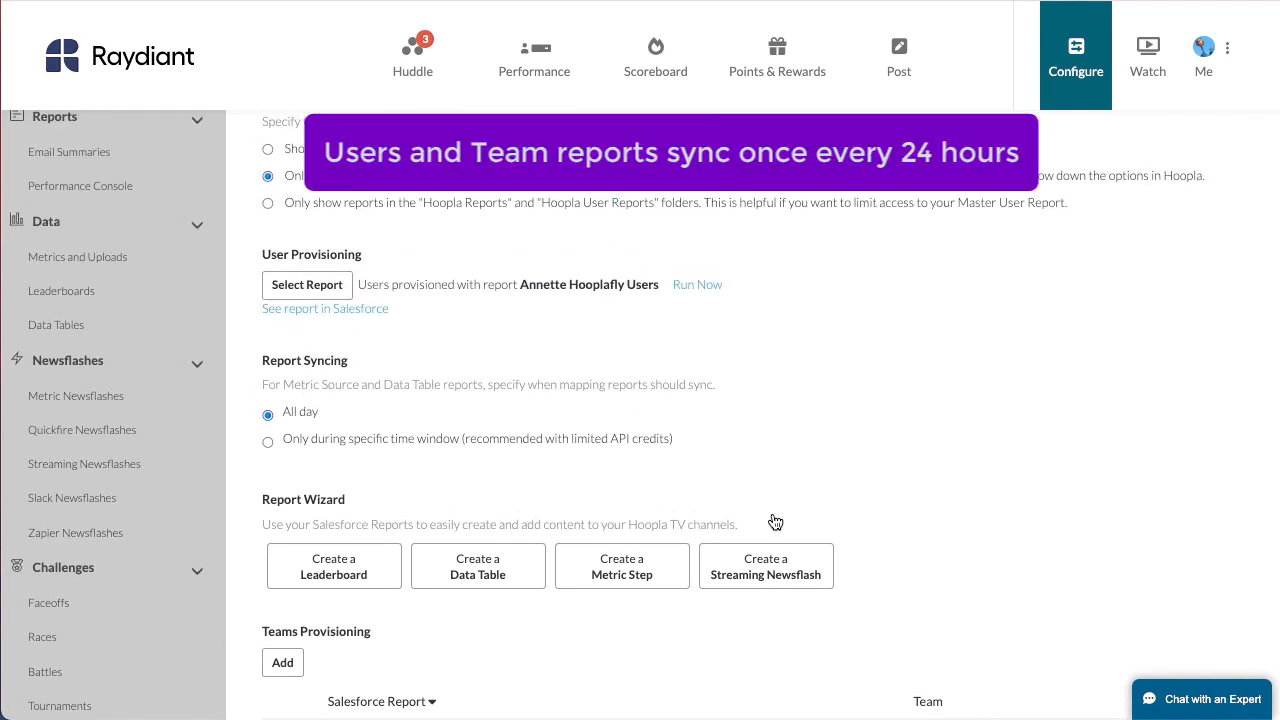
pyautogui.scroll(-1, 775, 521)
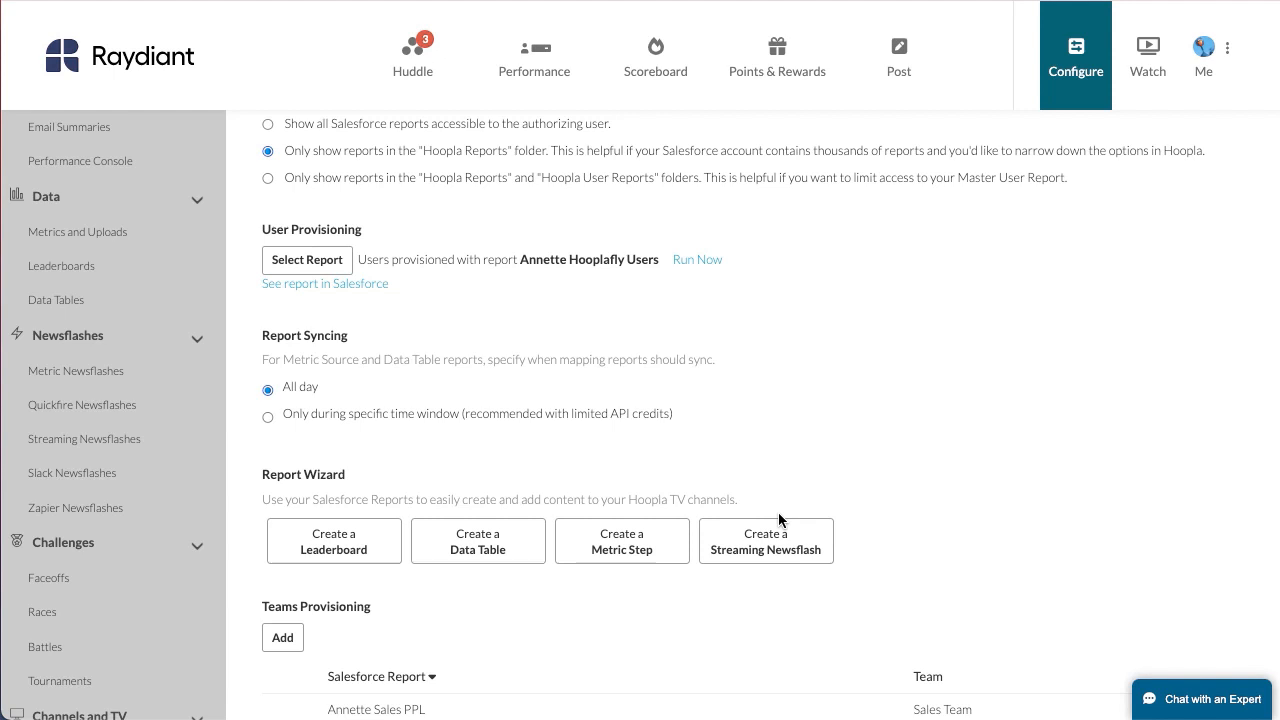
# Add a new team manually in the Teams configuration and name it "Team Greatful"
pyautogui.scroll(5, 778, 512)
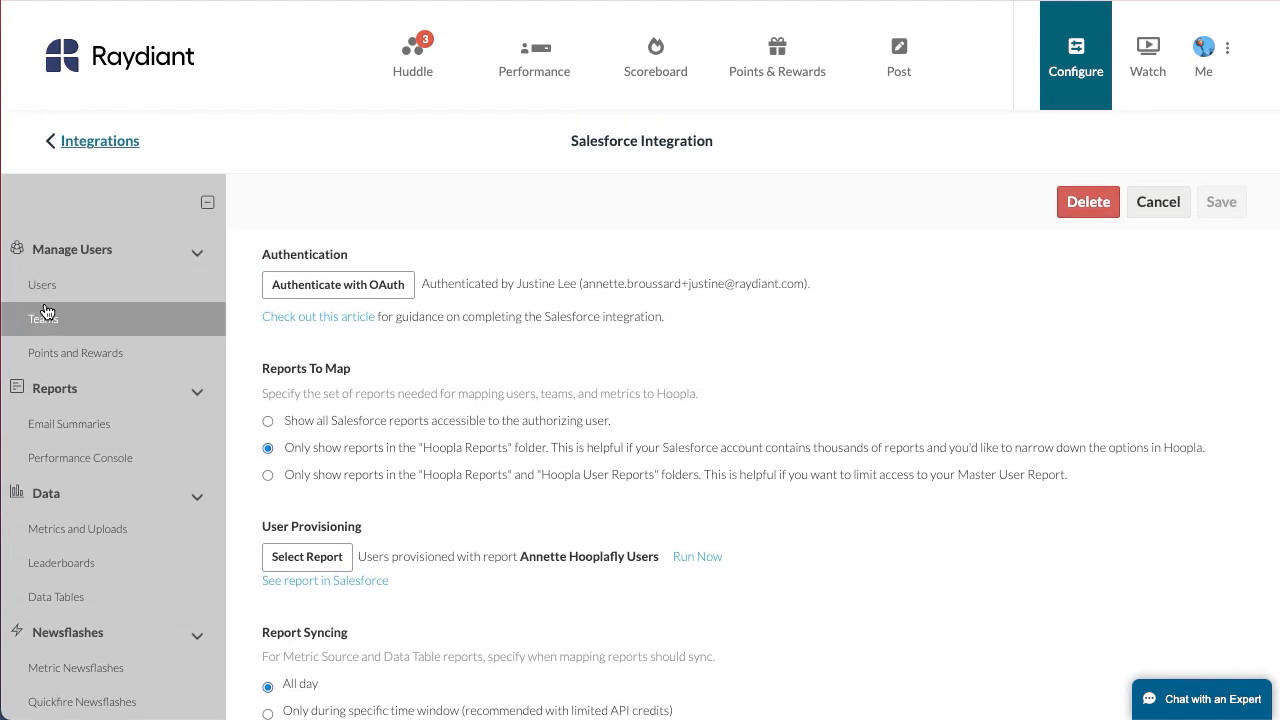
pyautogui.click(45, 321)
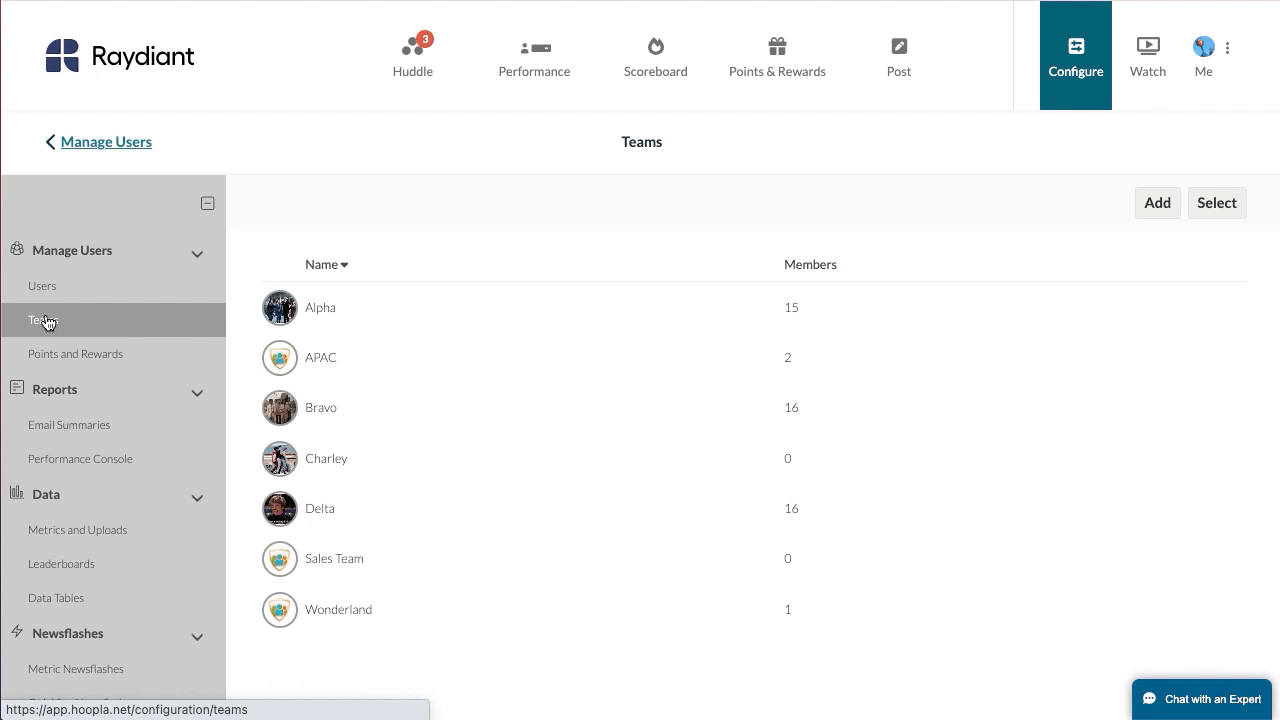
pyautogui.click(1158, 202)
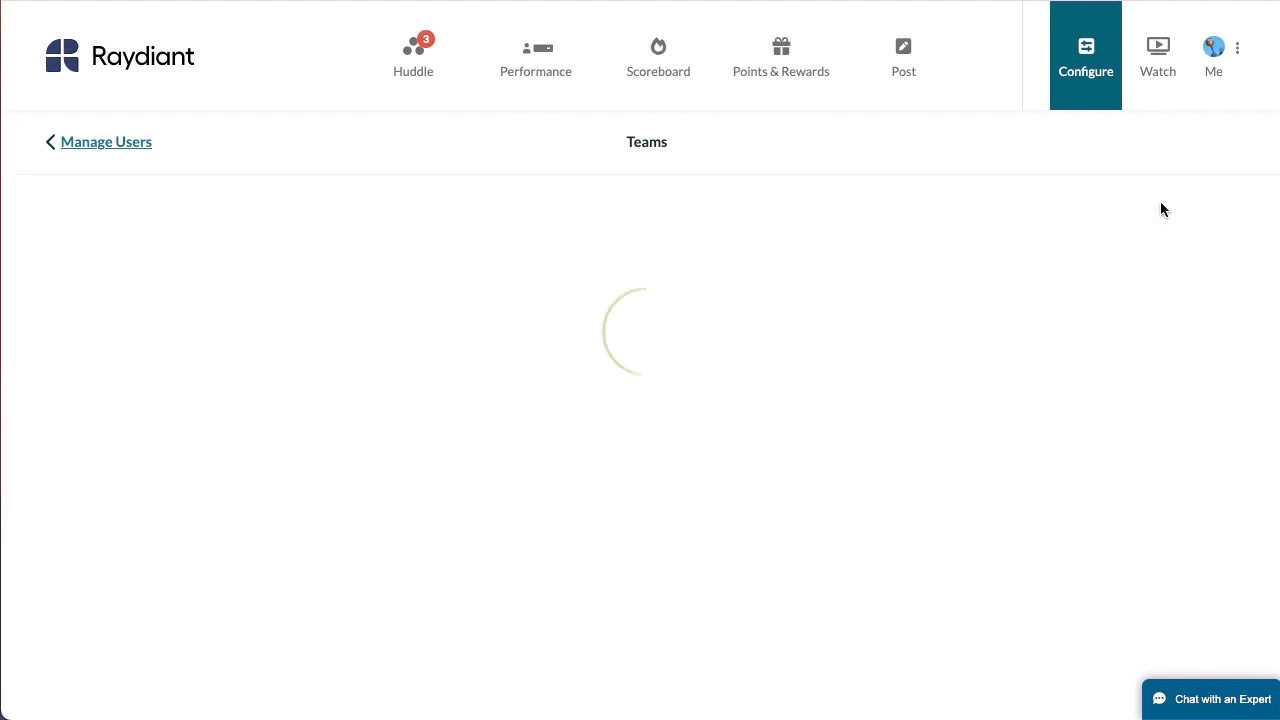
pyautogui.click(432, 314)
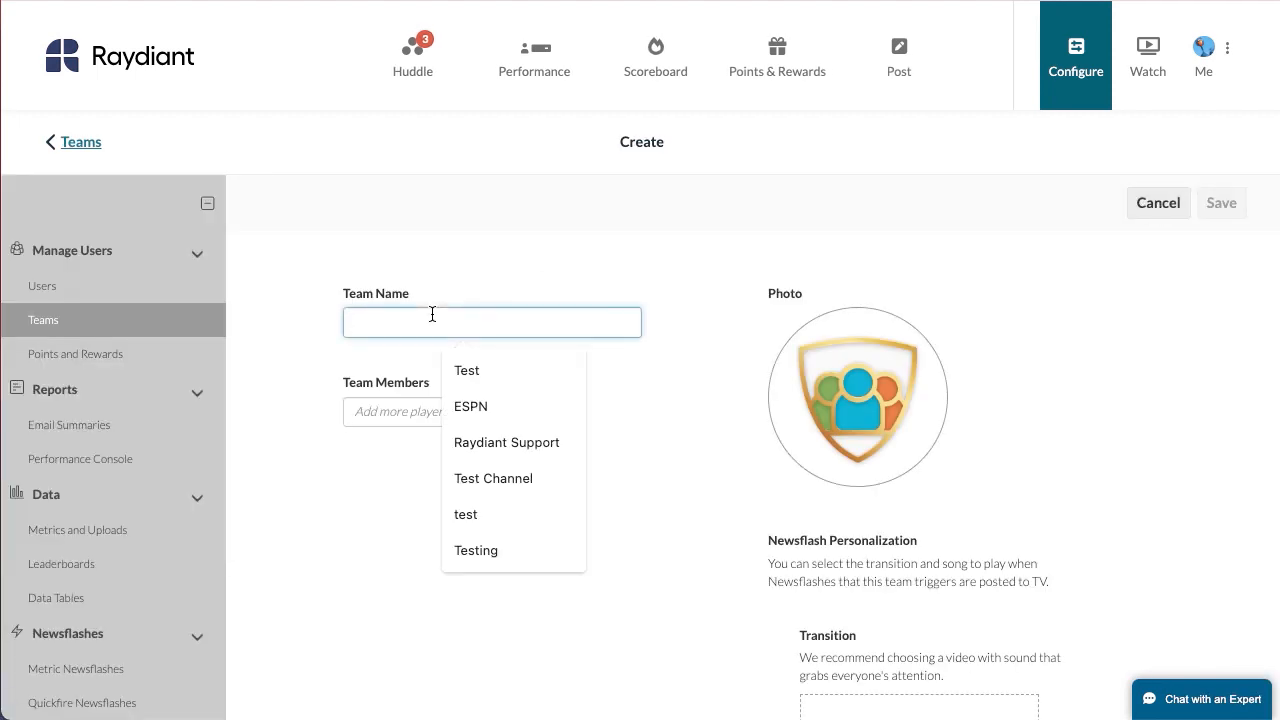
pyautogui.write('Team ')
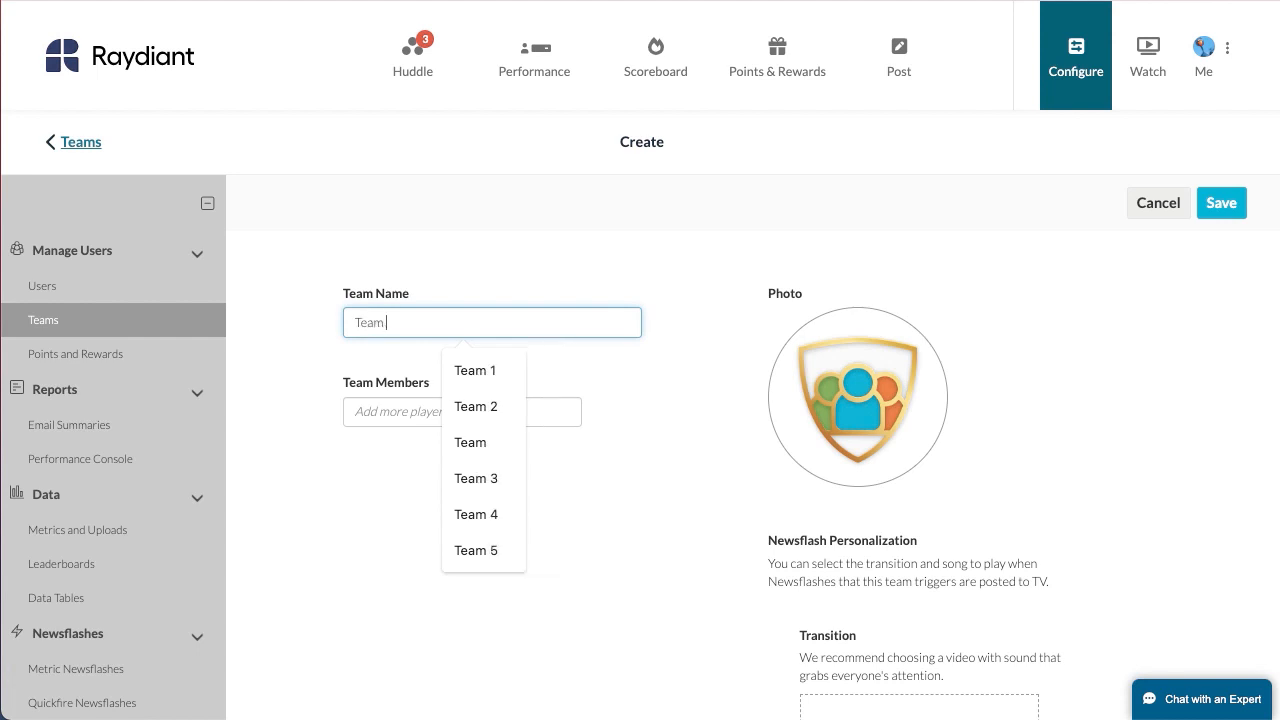
pyautogui.write('Greatful')
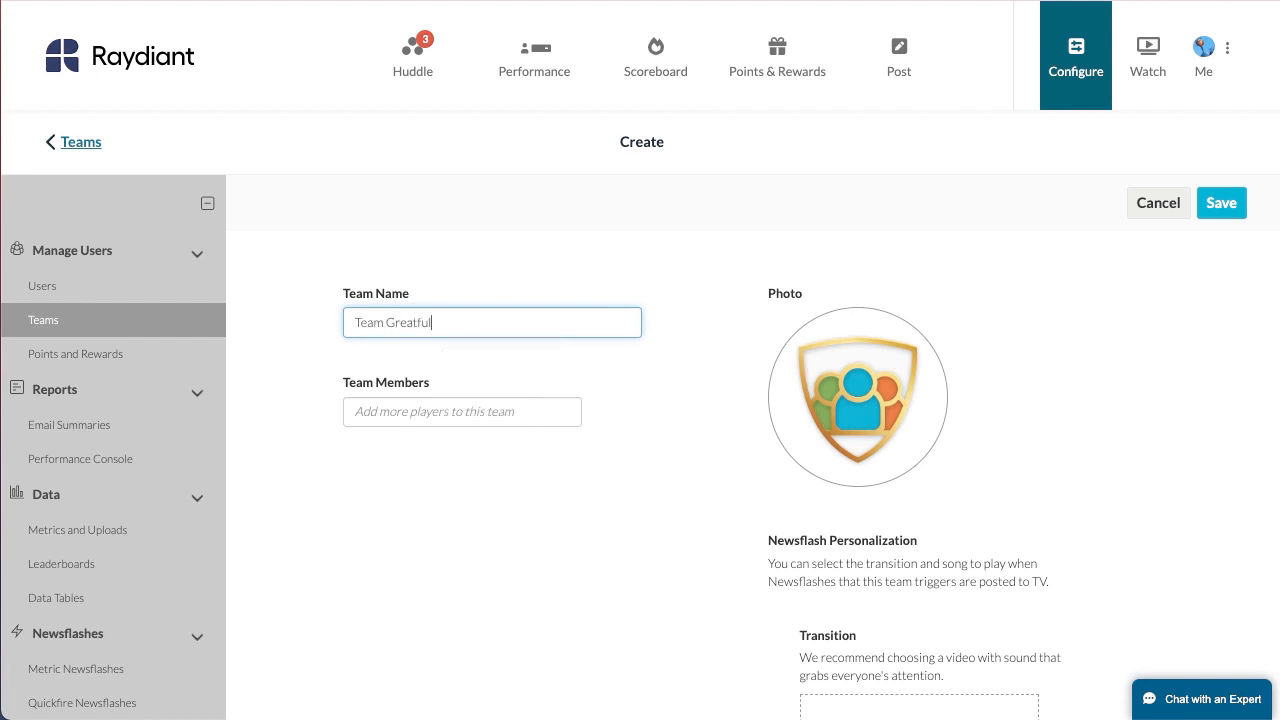
# Add three users as members of the new team and save it
pyautogui.click(375, 413)
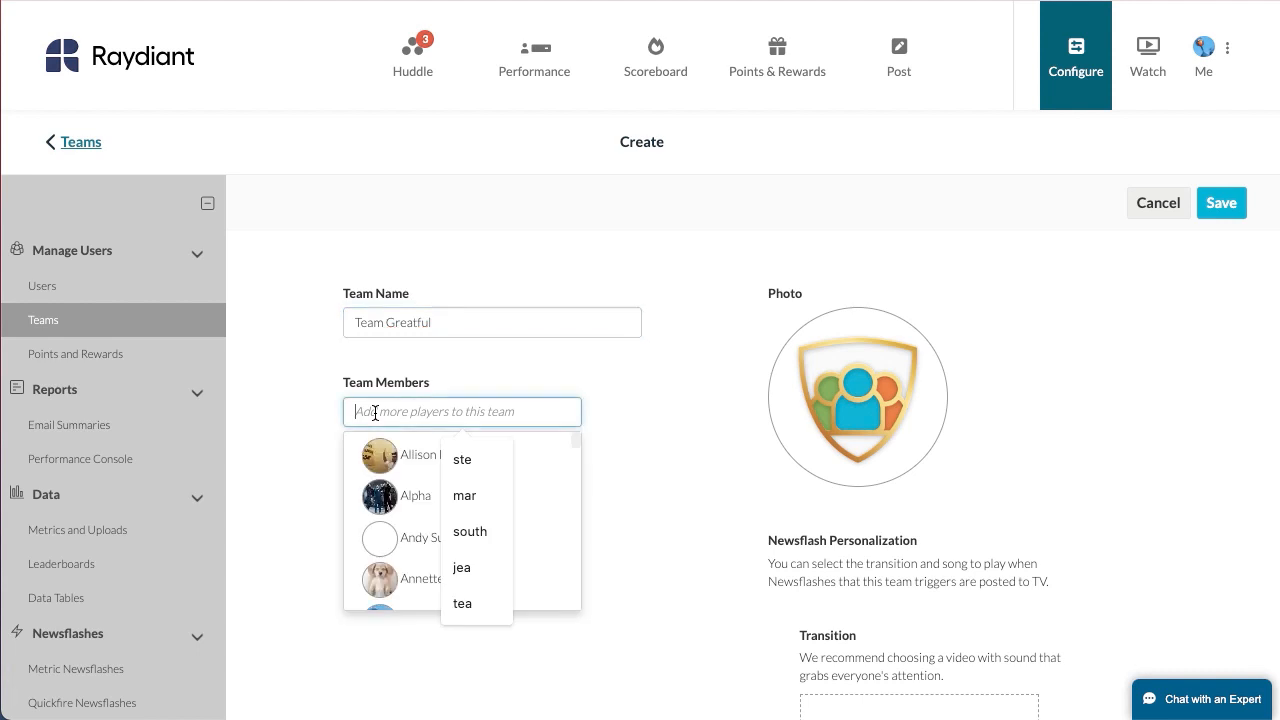
pyautogui.click(407, 459)
pyautogui.click(362, 413)
pyautogui.click(396, 494)
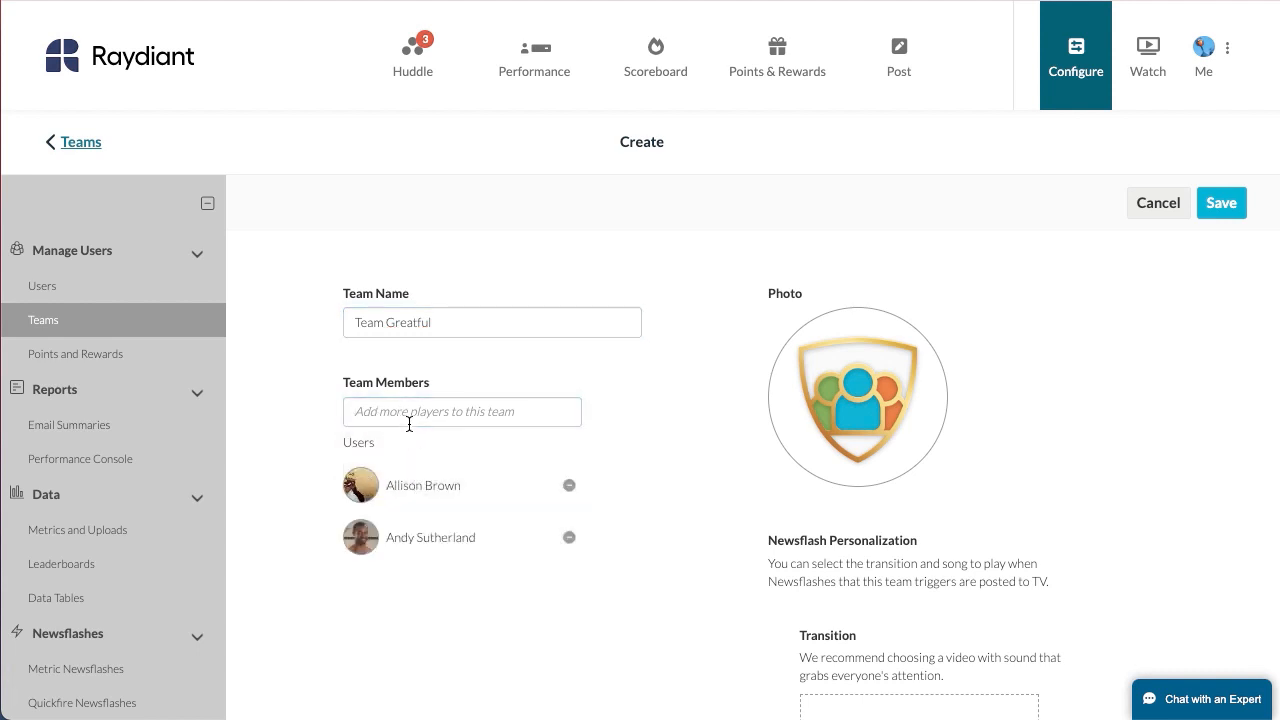
pyautogui.click(409, 418)
pyautogui.click(414, 540)
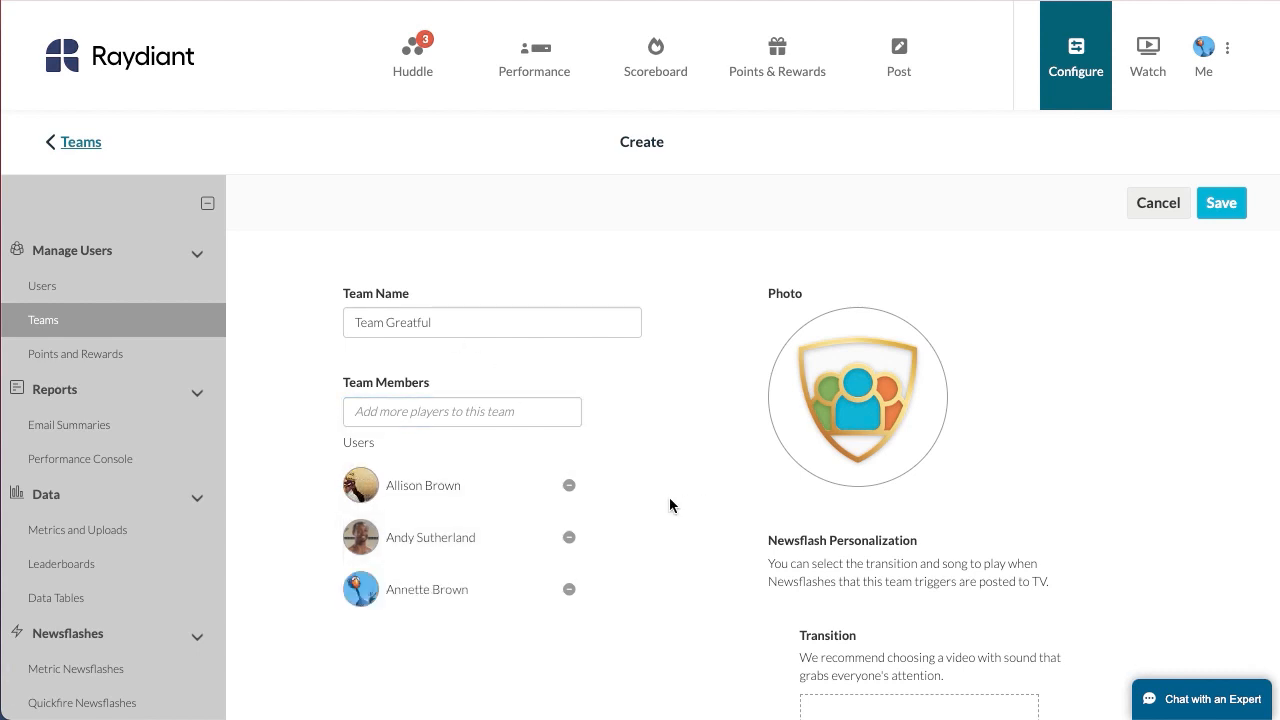
pyautogui.click(1217, 206)
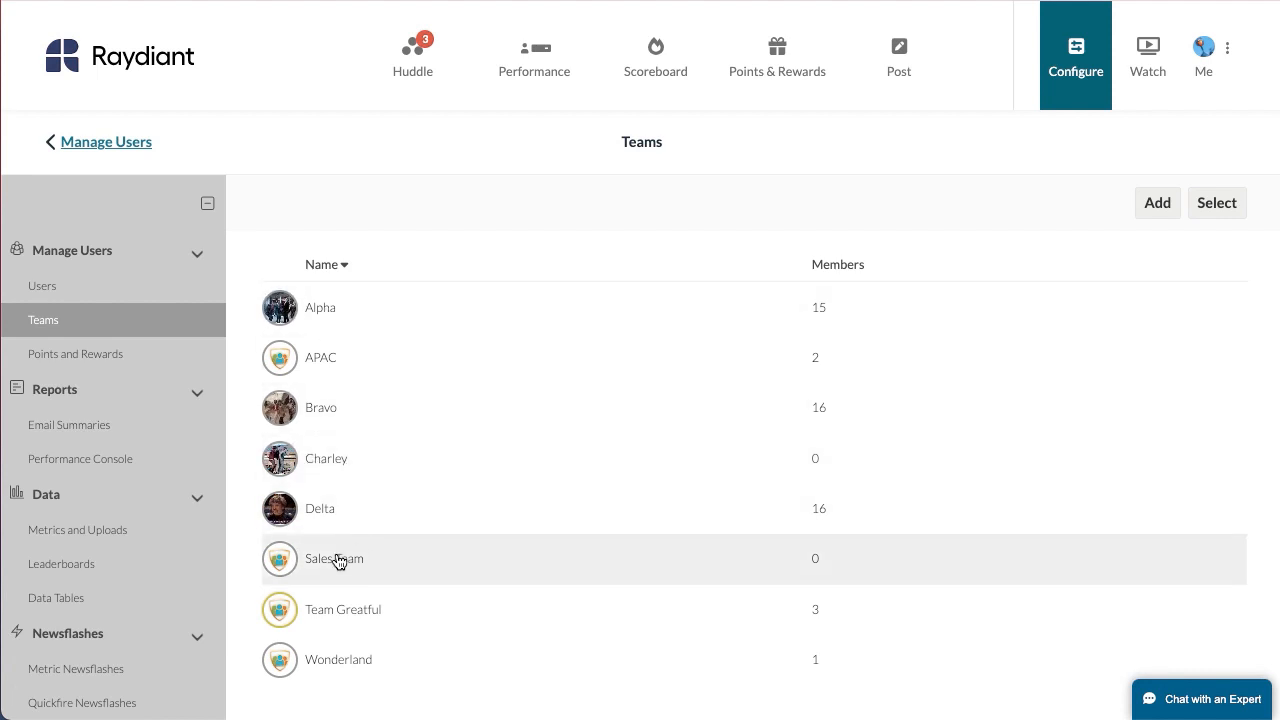
# Add the first listed user as a member of Sales Team, save it, and return to the Configuration overview
pyautogui.click(340, 564)
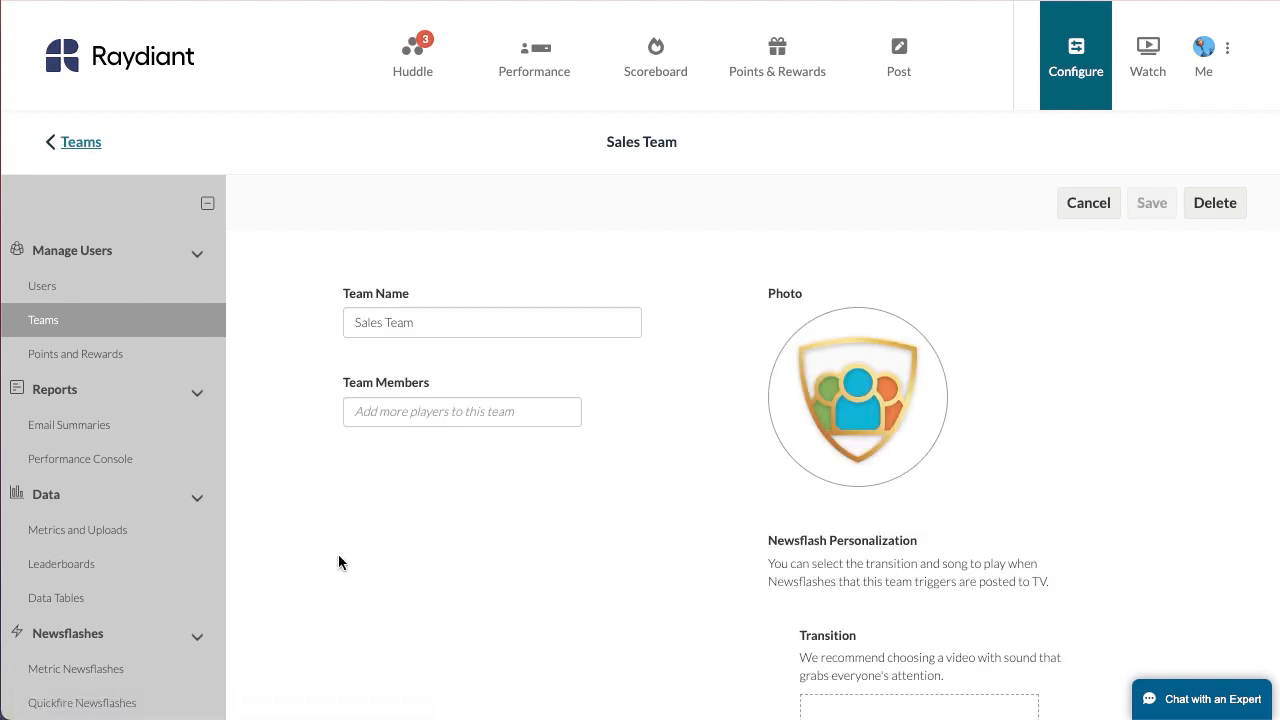
pyautogui.click(370, 408)
pyautogui.click(390, 449)
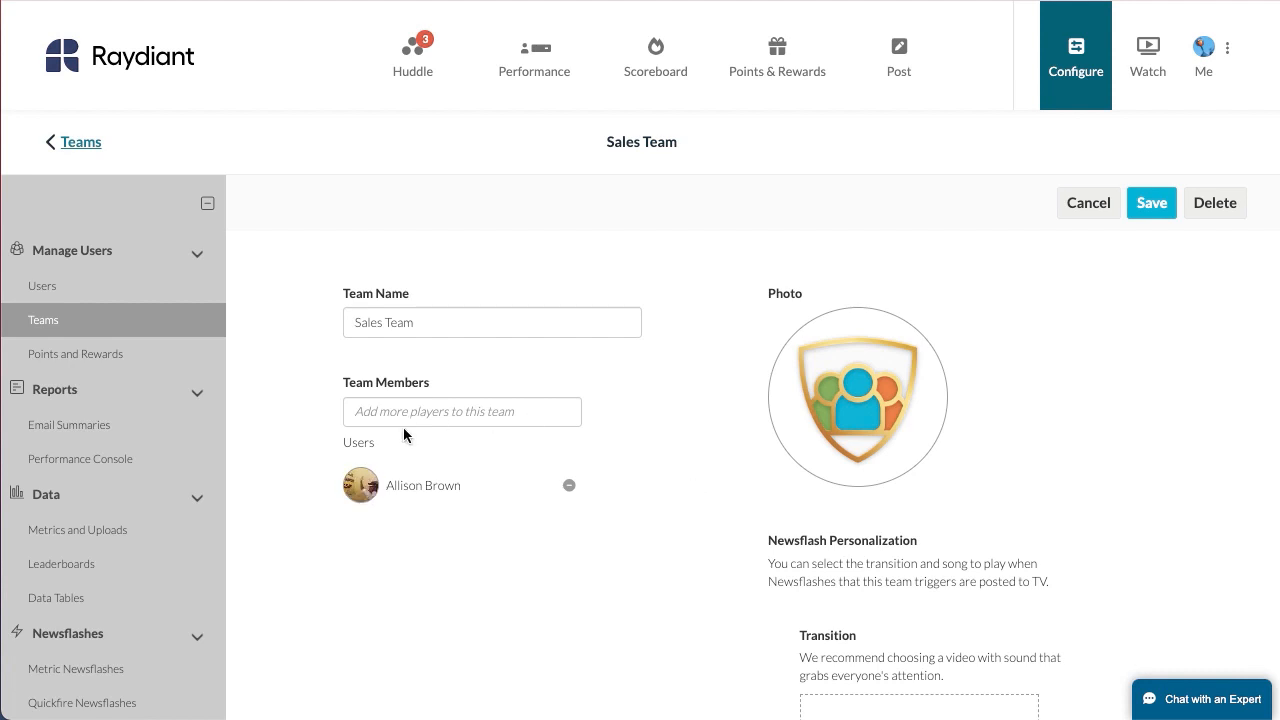
pyautogui.click(1152, 203)
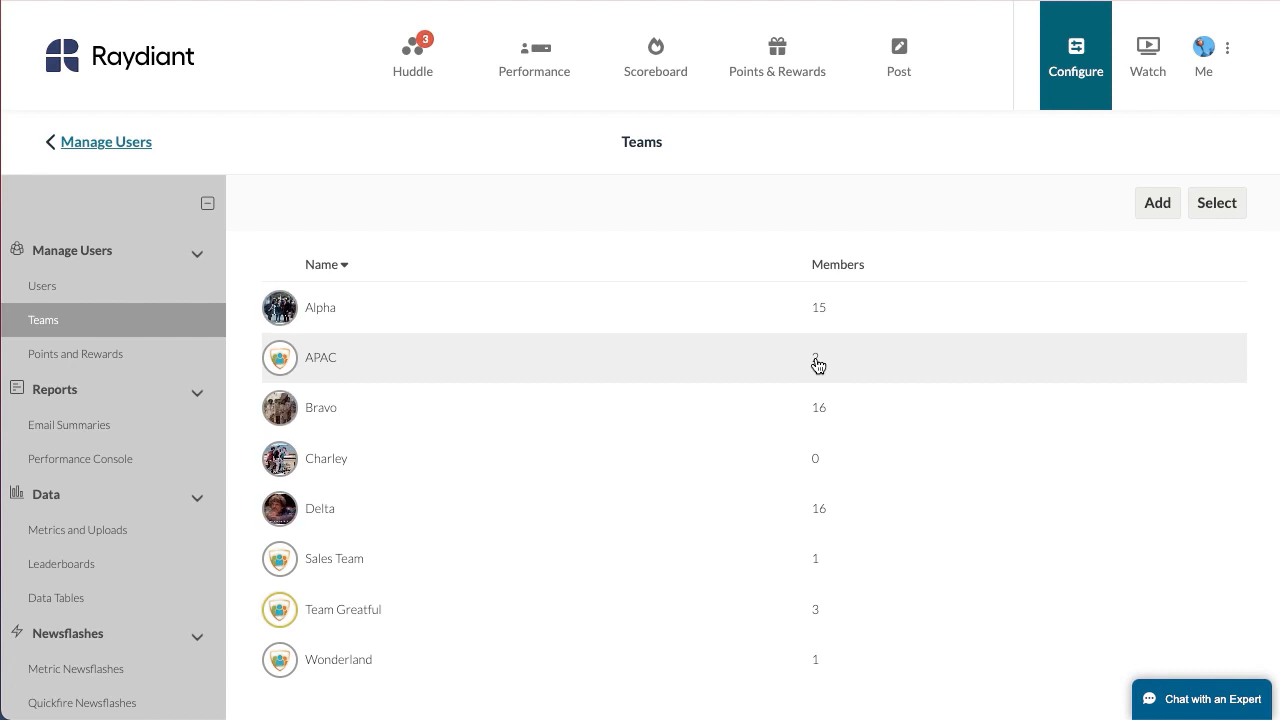
pyautogui.click(1078, 52)
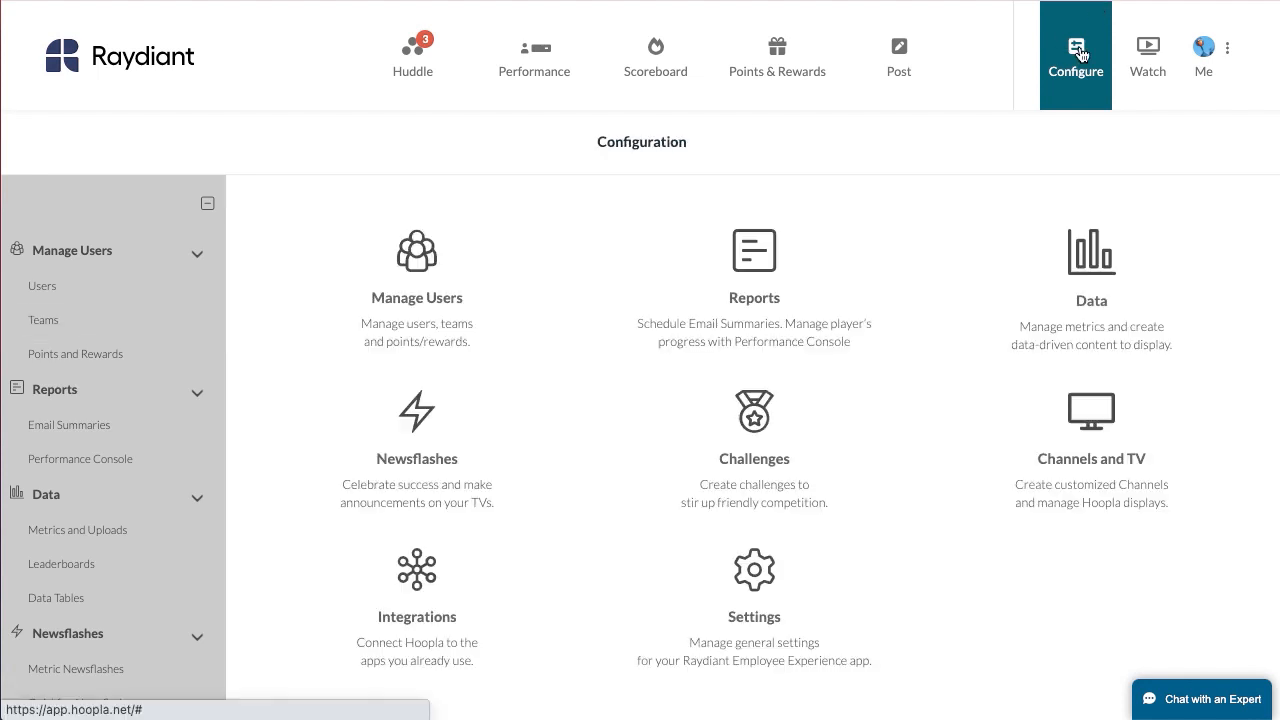